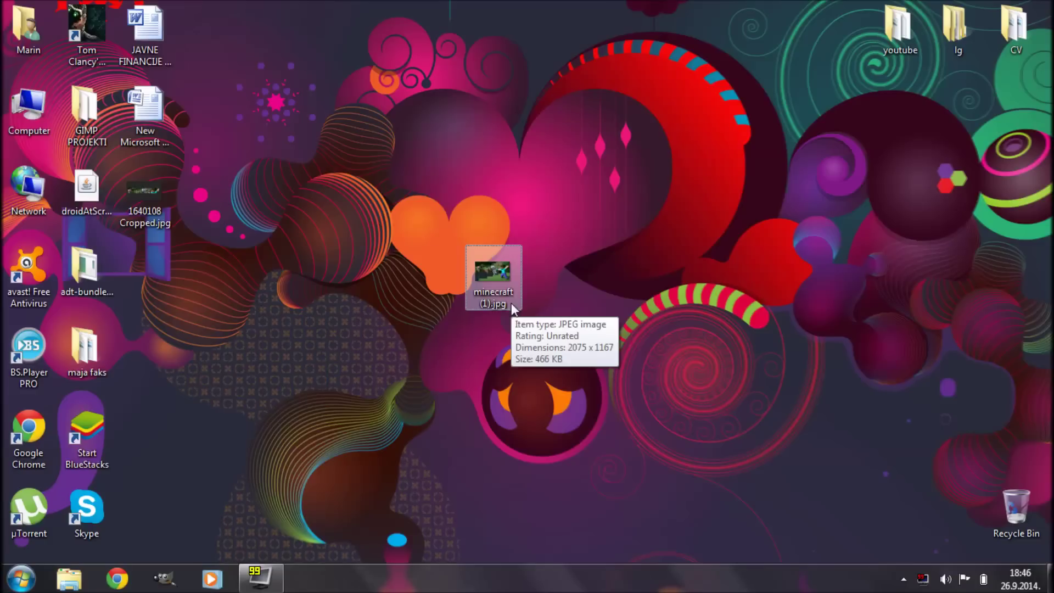
- Open minecraft (1).jpg from the desktop in Paint using Open with
right_click(513, 309)
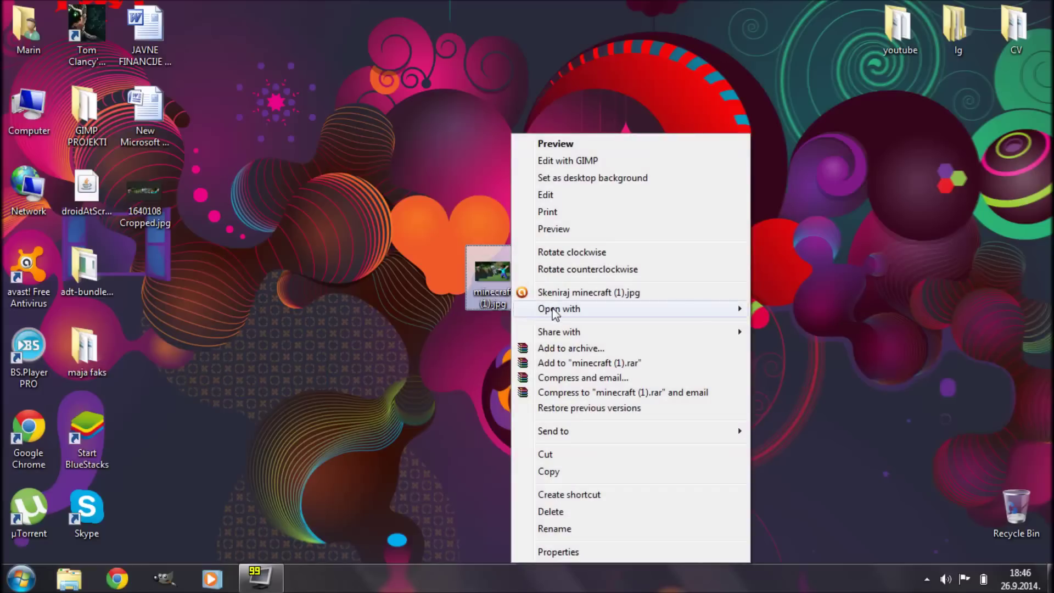
mouse_move(571, 308)
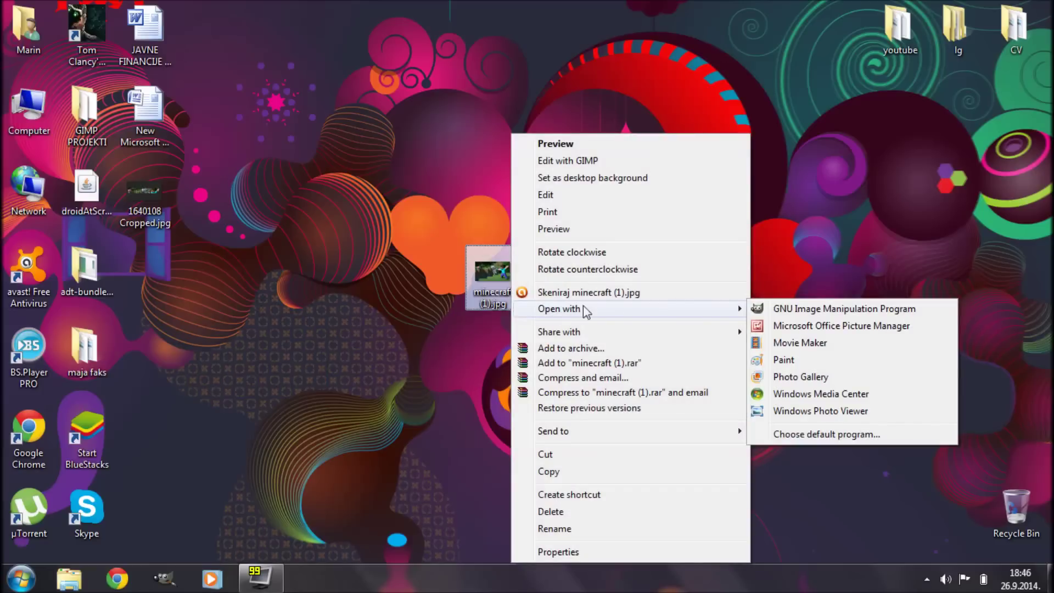
click(777, 359)
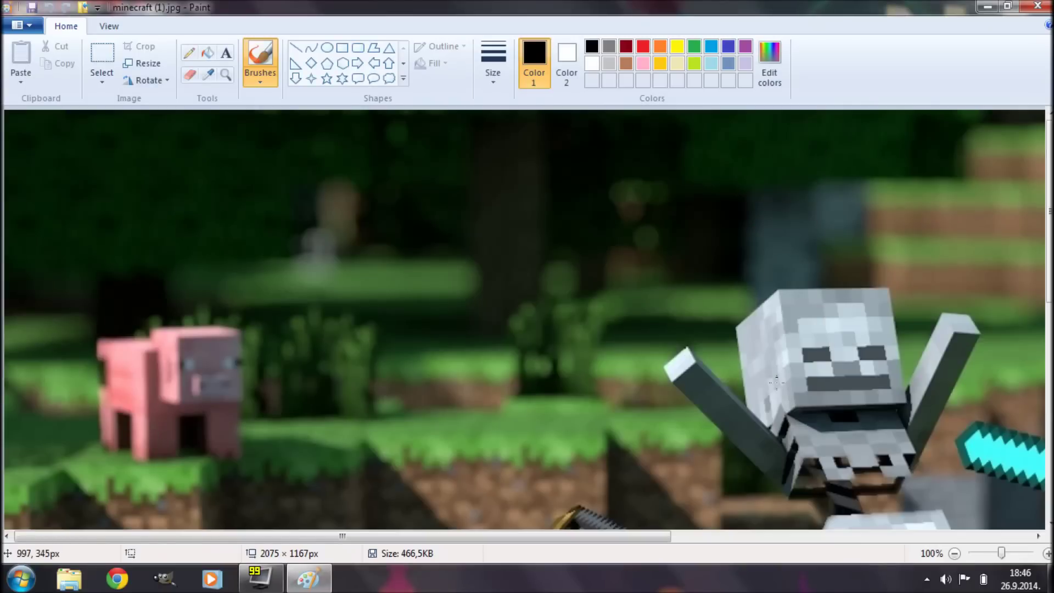
- Zoom out and widen the canvas to about 4124 × 1188 px, leaving white space on the right
click(955, 553)
click(955, 553)
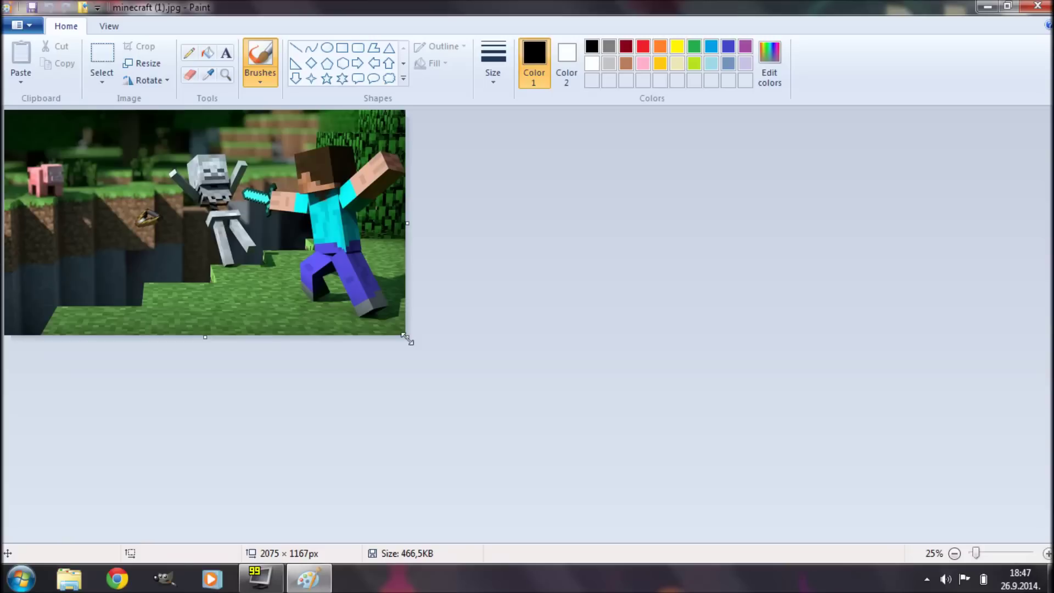
drag(407, 337, 799, 341)
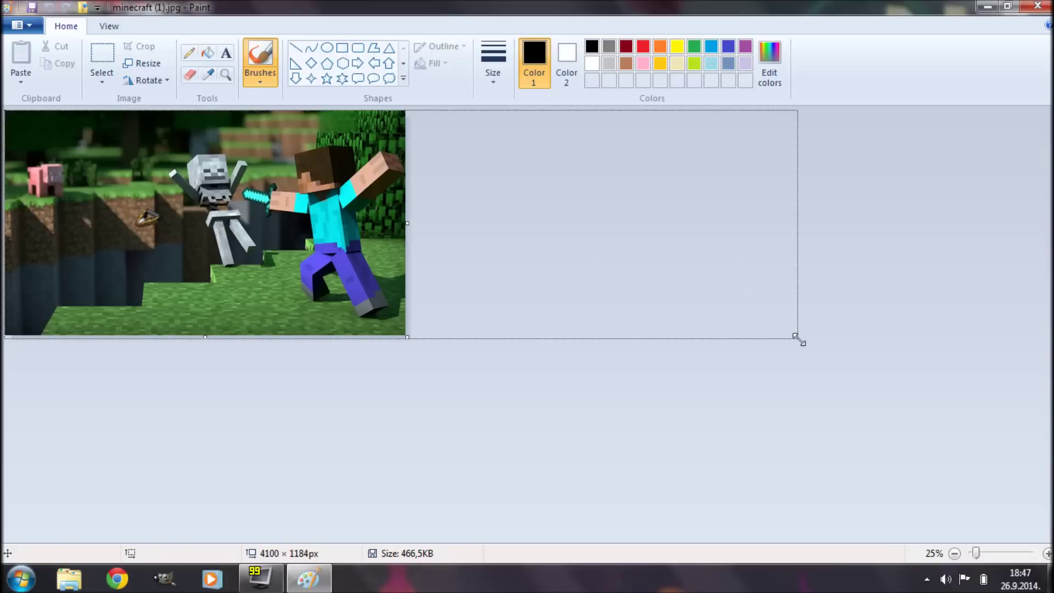
drag(798, 341, 803, 341)
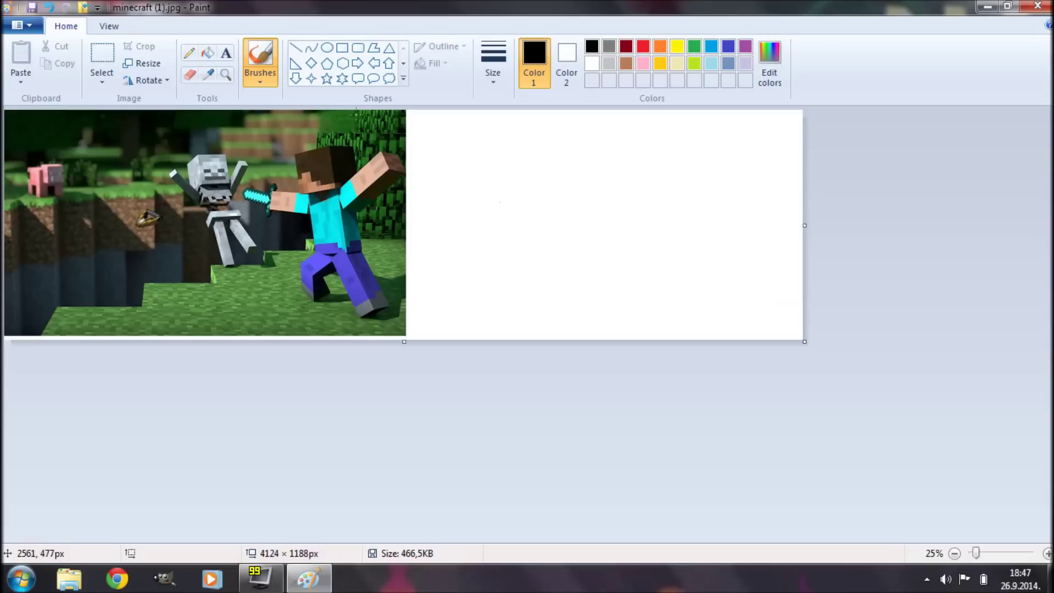
- Type 'Minecraft' in bold 350-pt Impact in a text box in the blank area, then select it all
click(229, 53)
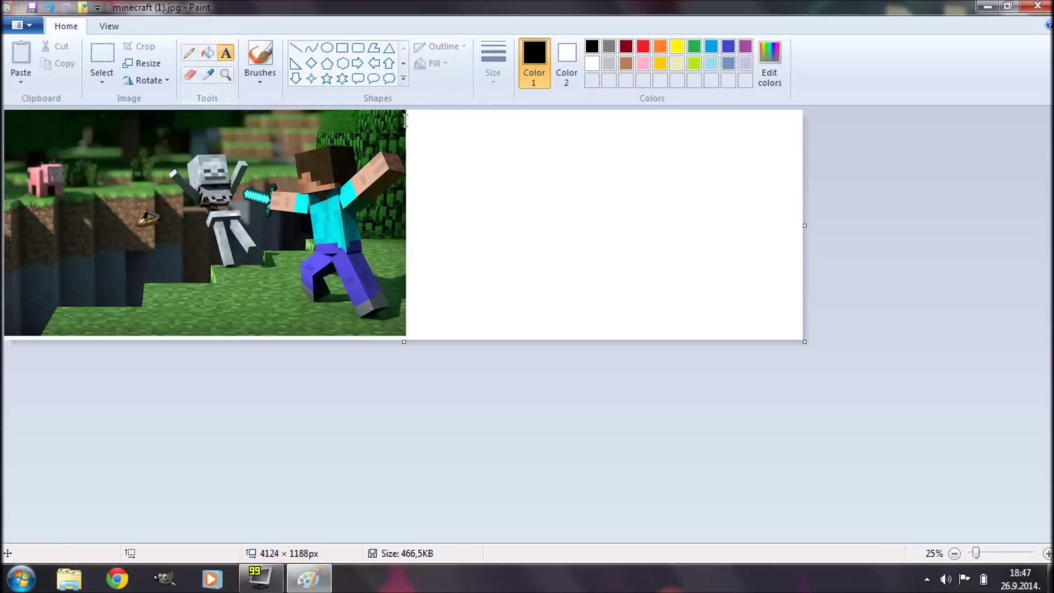
drag(419, 121, 792, 319)
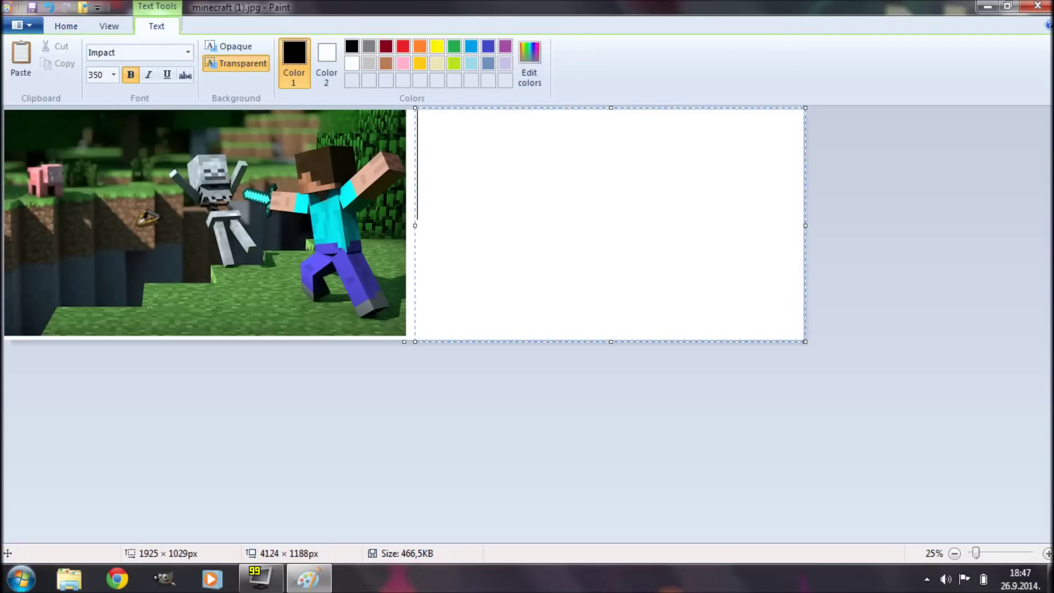
text(Mine)
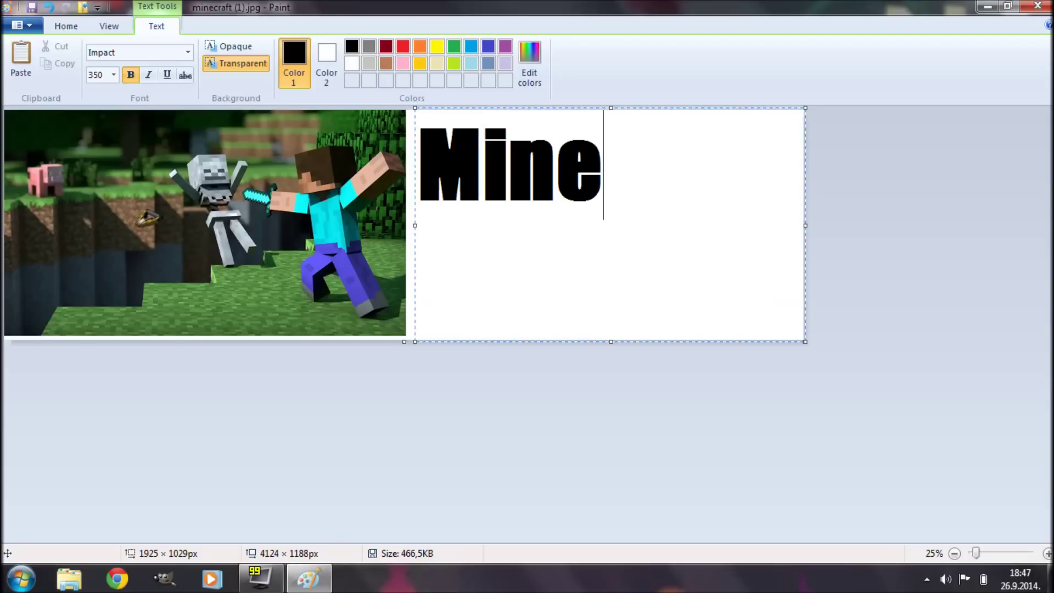
text(craft)
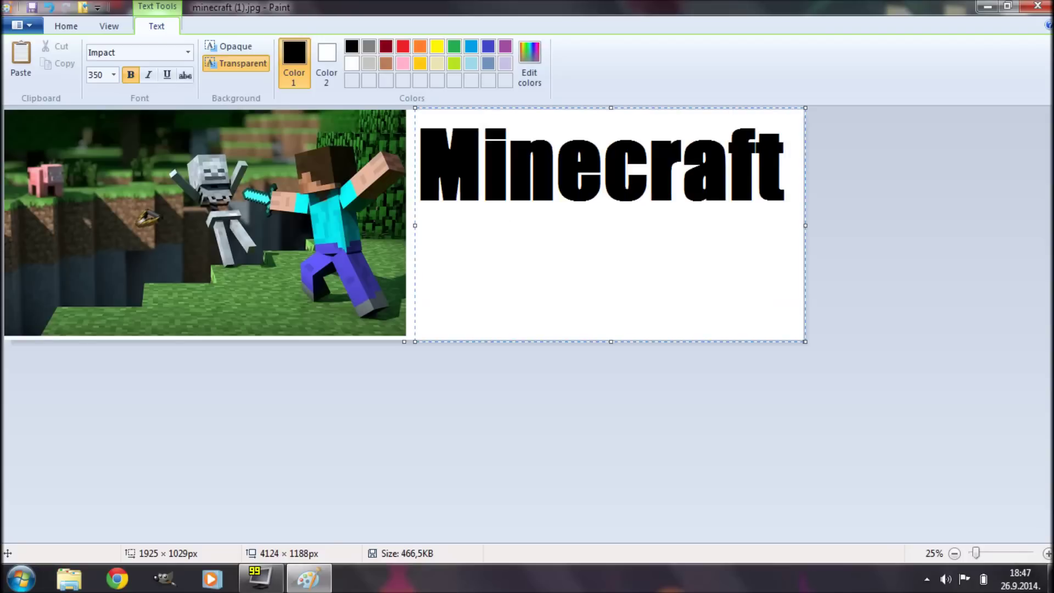
key(ctrl+a)
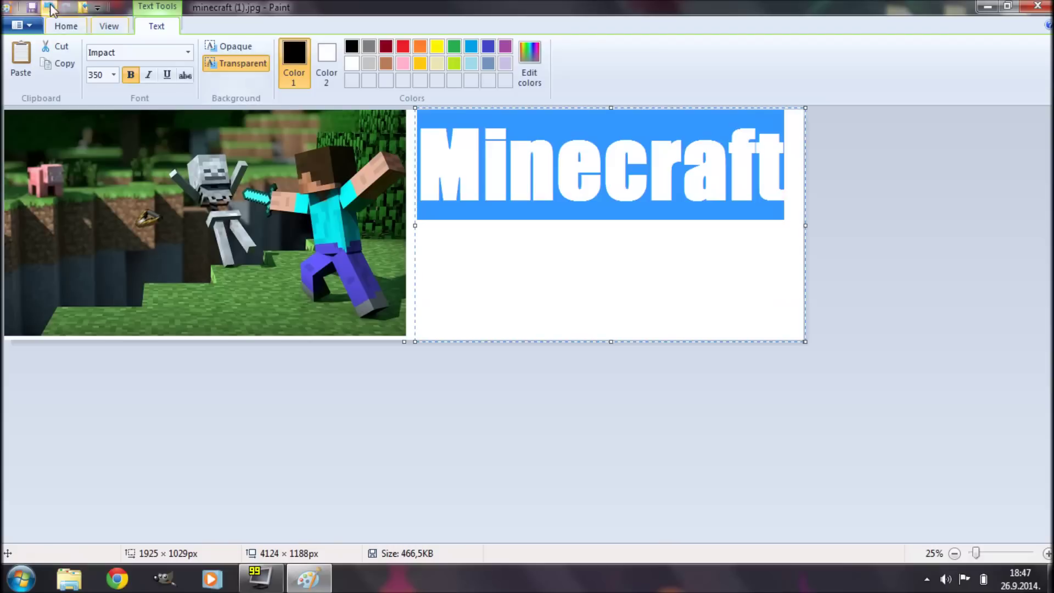
- Commit the text and select the rectangle around the Minecraft word
click(67, 29)
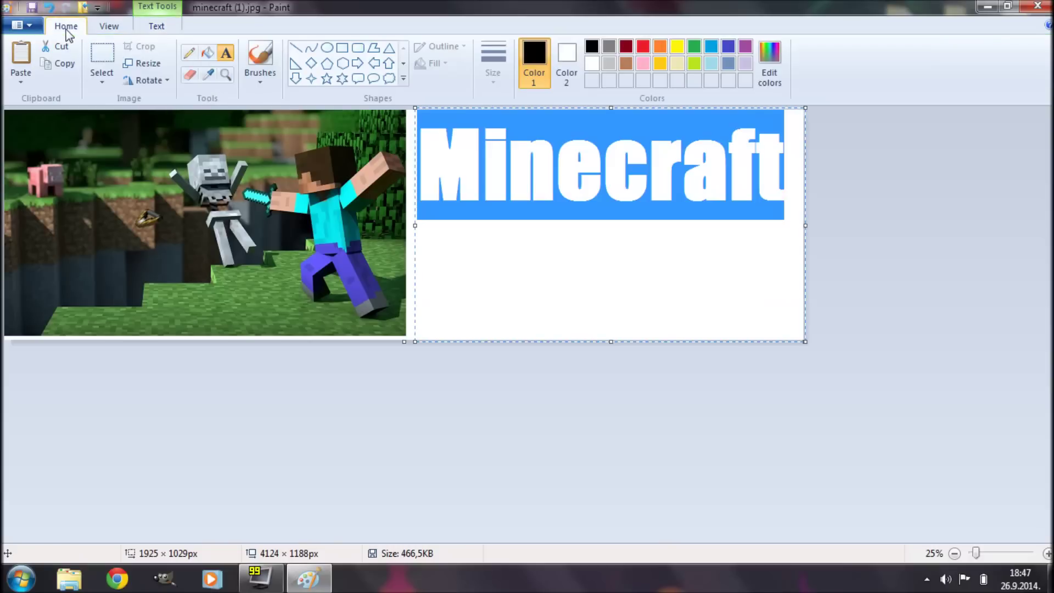
click(107, 58)
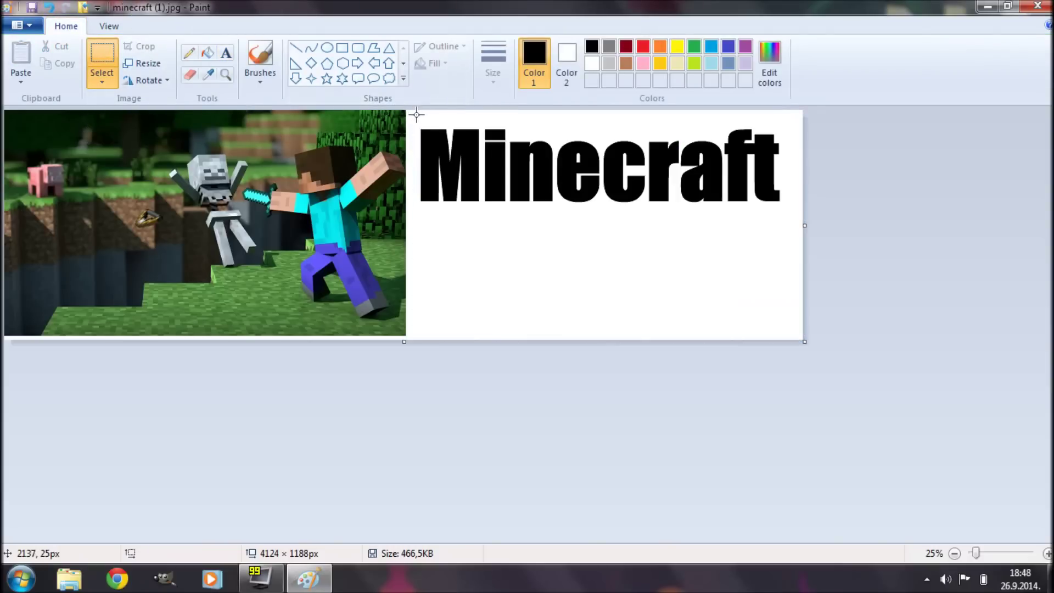
mouse_move(413, 115)
mouse_down()
mouse_move(607, 211)
mouse_move(722, 230)
mouse_move(792, 225)
mouse_up()
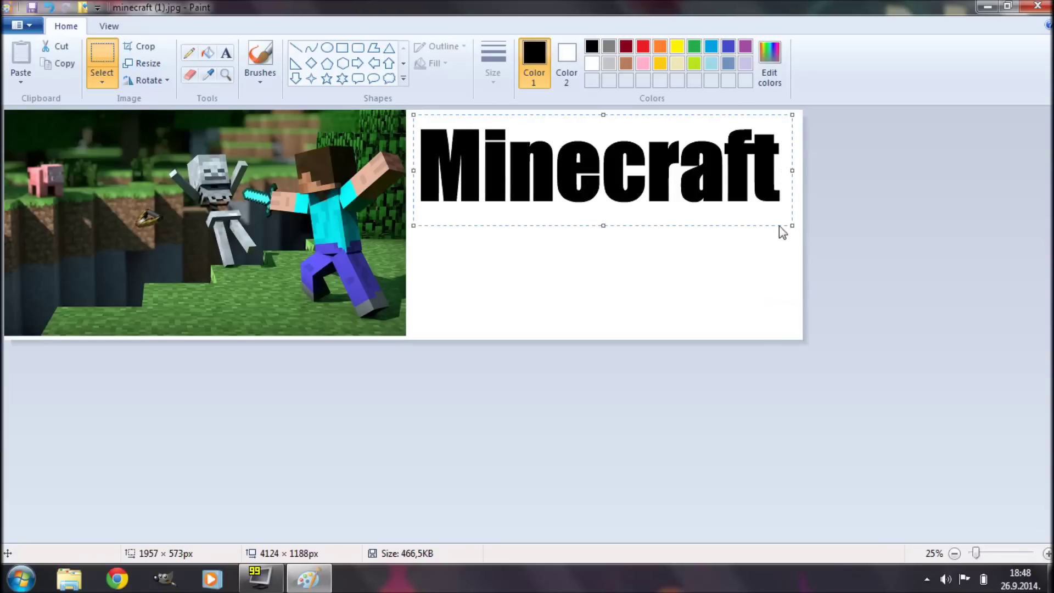
- With transparent selection and black Color 2, drag the Minecraft band onto the top of the picture
click(102, 84)
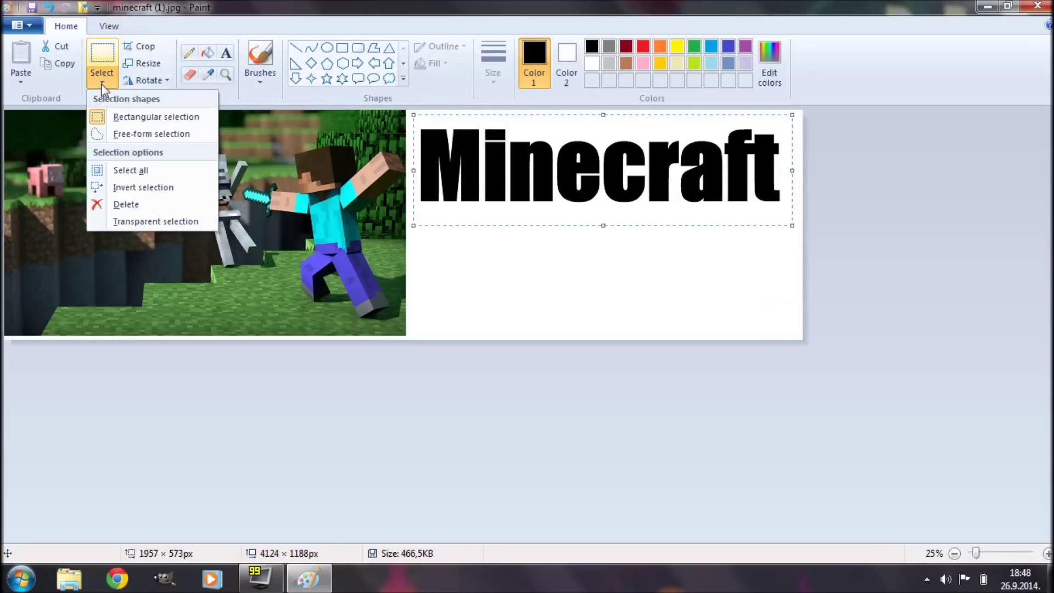
click(127, 218)
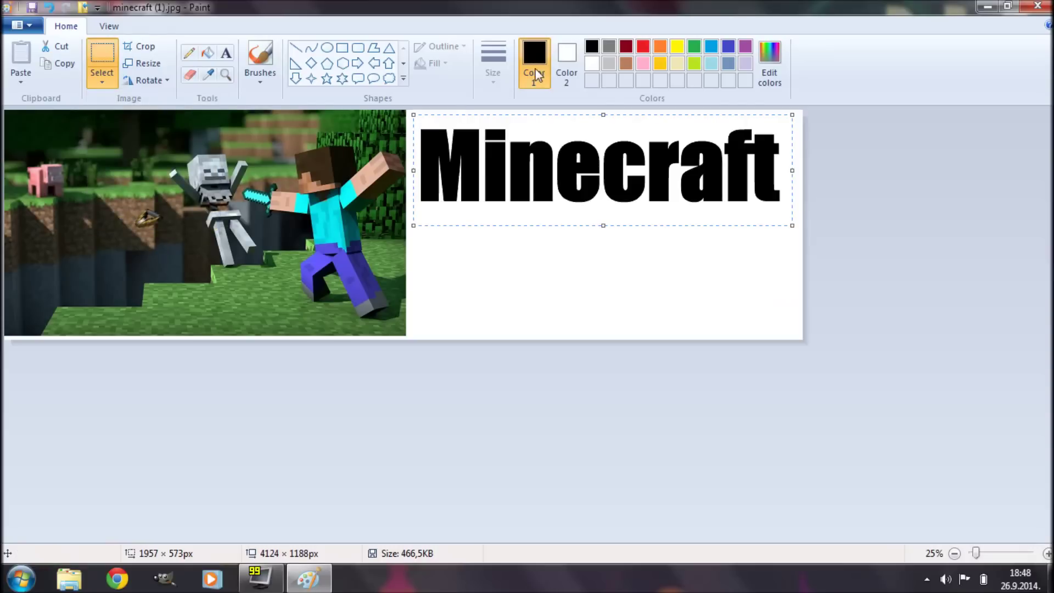
click(570, 55)
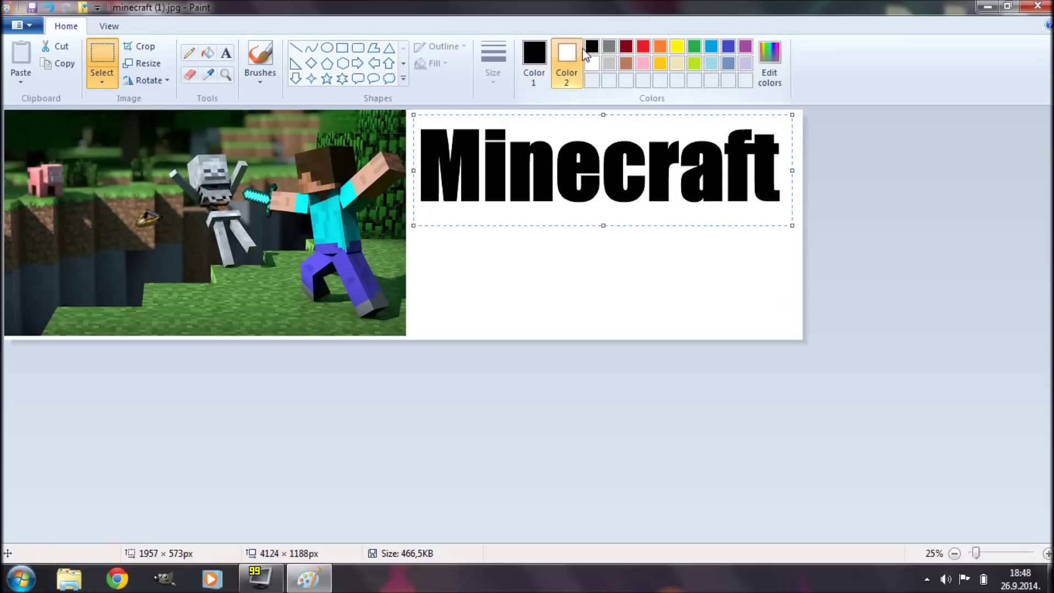
click(591, 47)
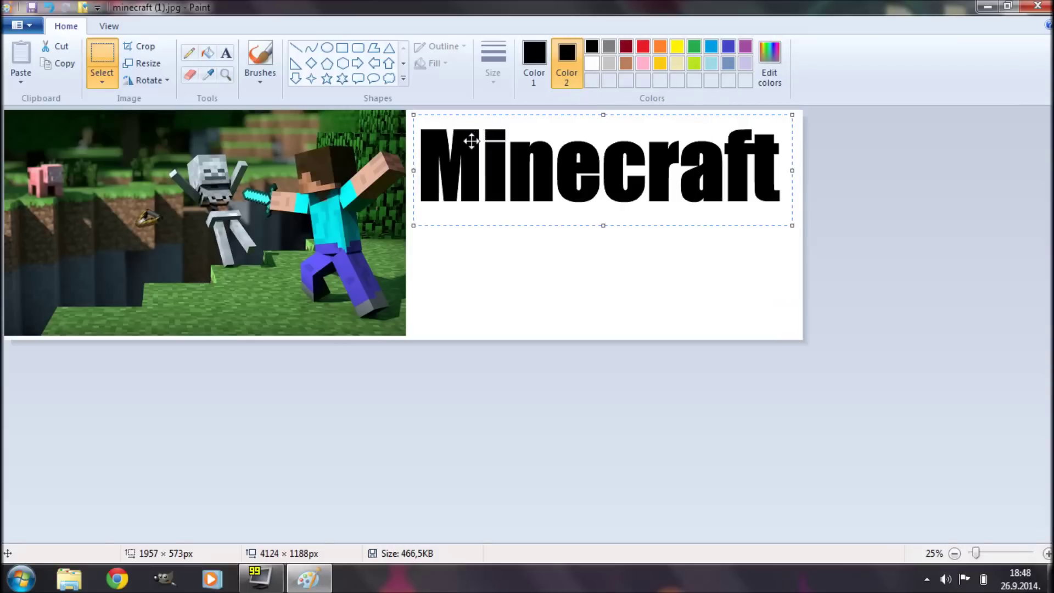
drag(471, 142, 84, 148)
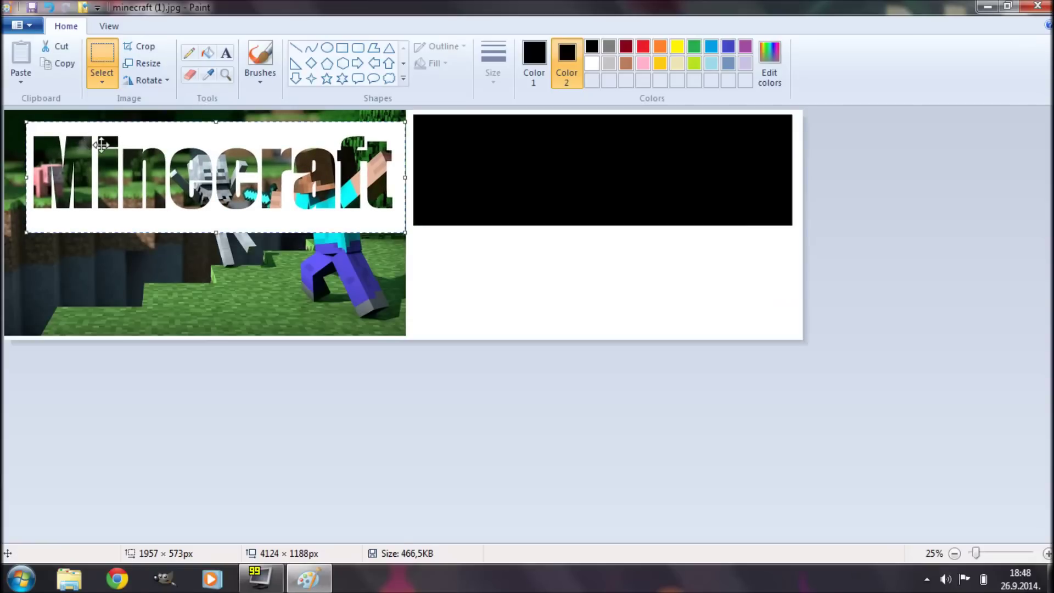
- Commit the placed band and trim the canvas back to 2068 × 1164 px
click(190, 54)
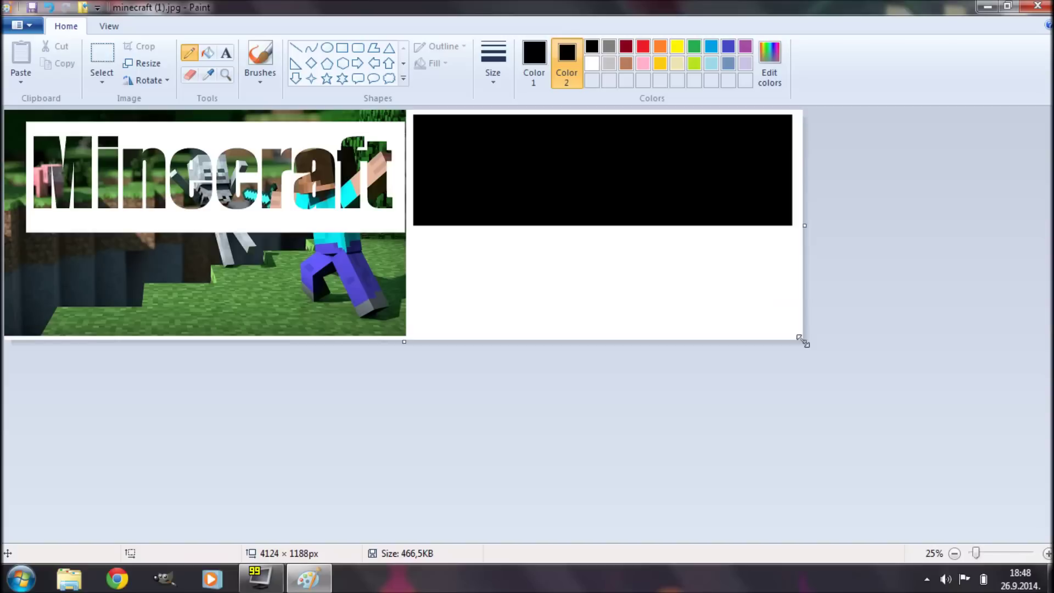
drag(803, 341, 405, 336)
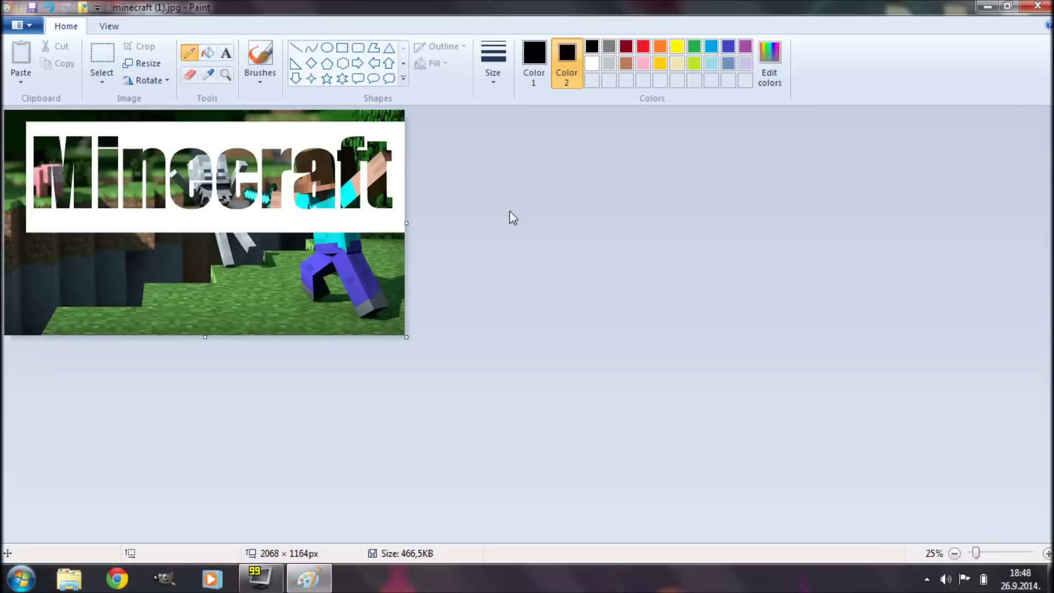
click(527, 47)
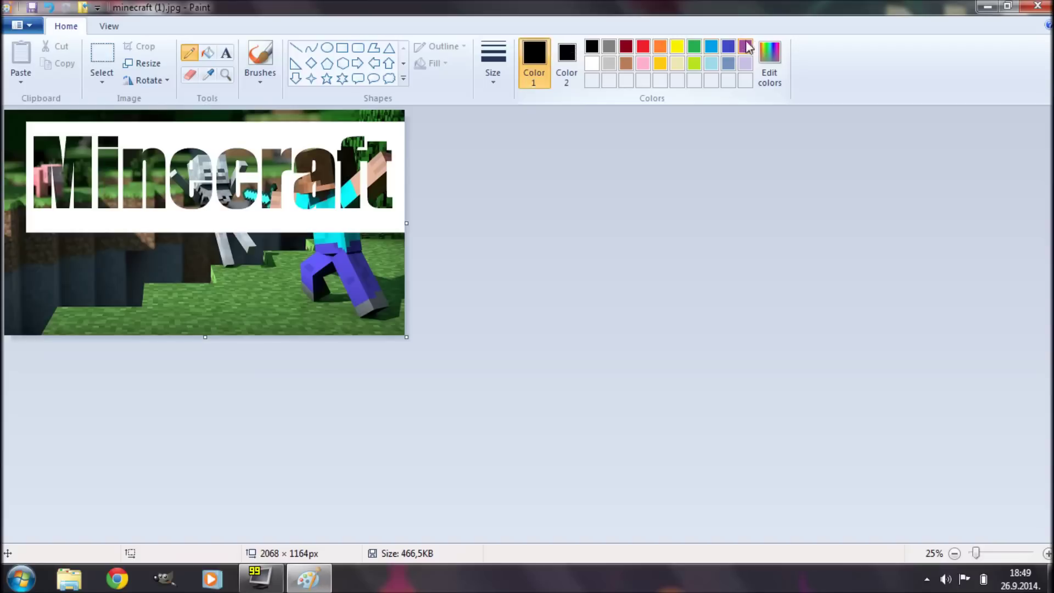
- Make Color 1 dark grey (40,40,40) and bucket-fill the white band around the letters
click(771, 55)
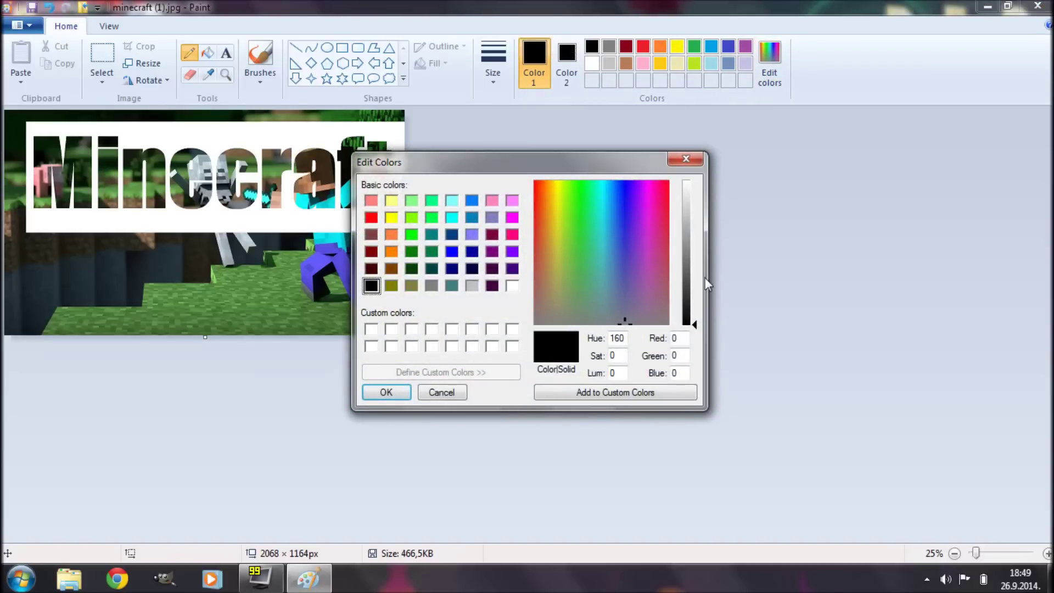
click(691, 302)
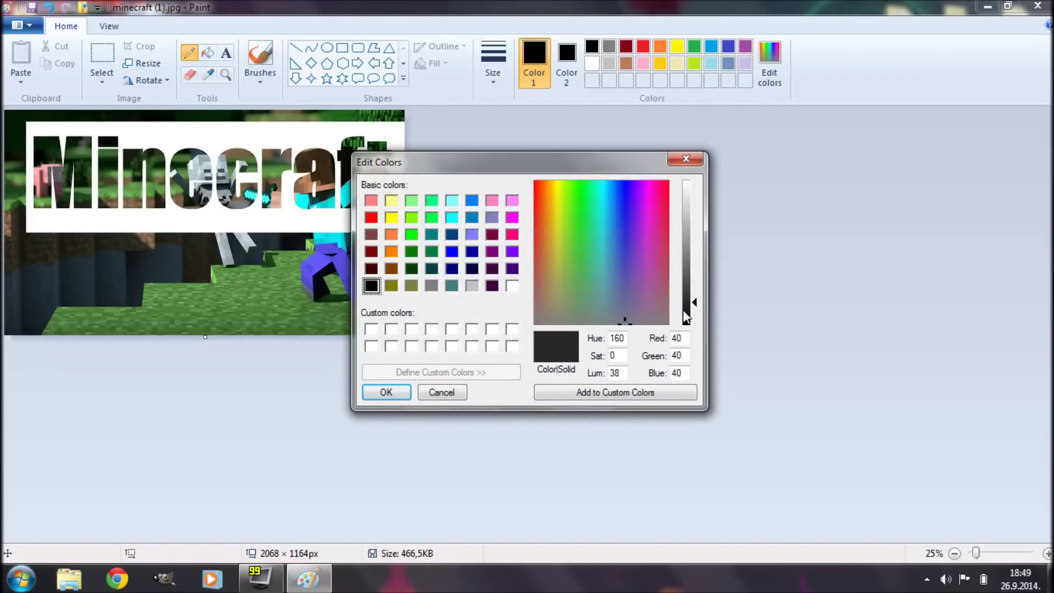
click(386, 392)
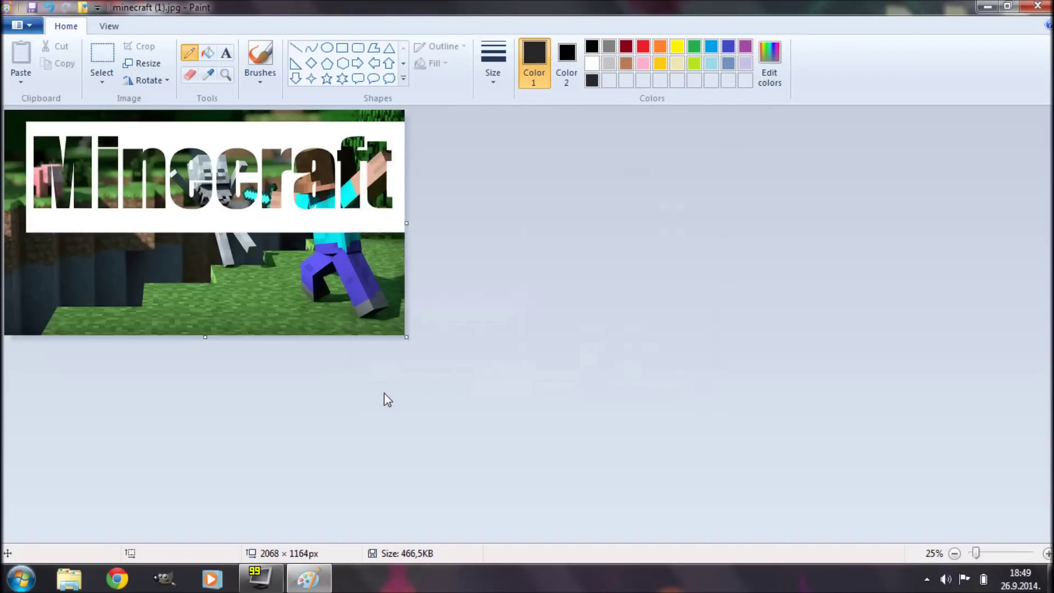
click(208, 55)
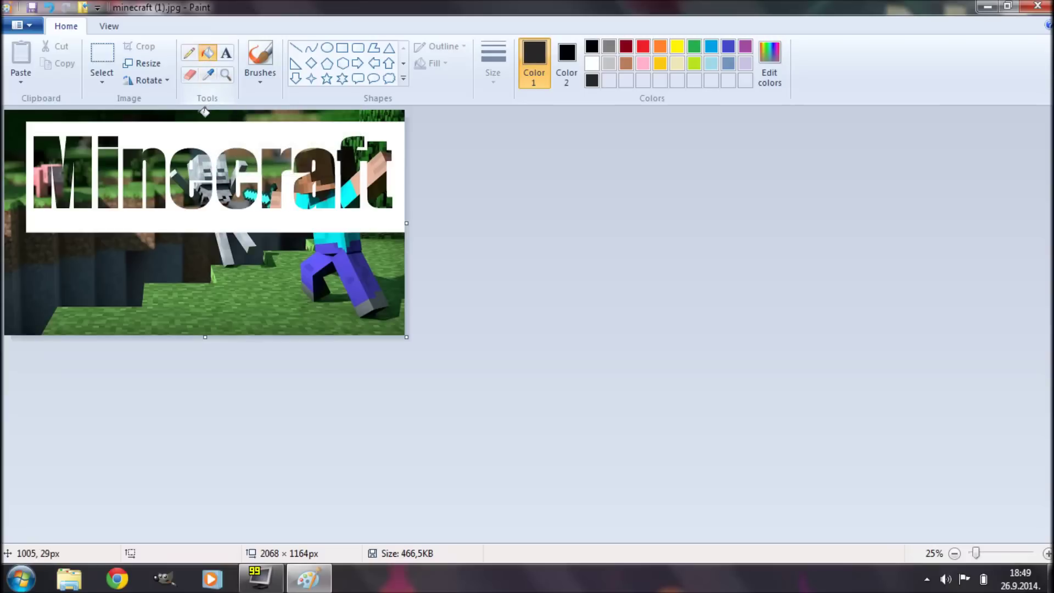
click(197, 132)
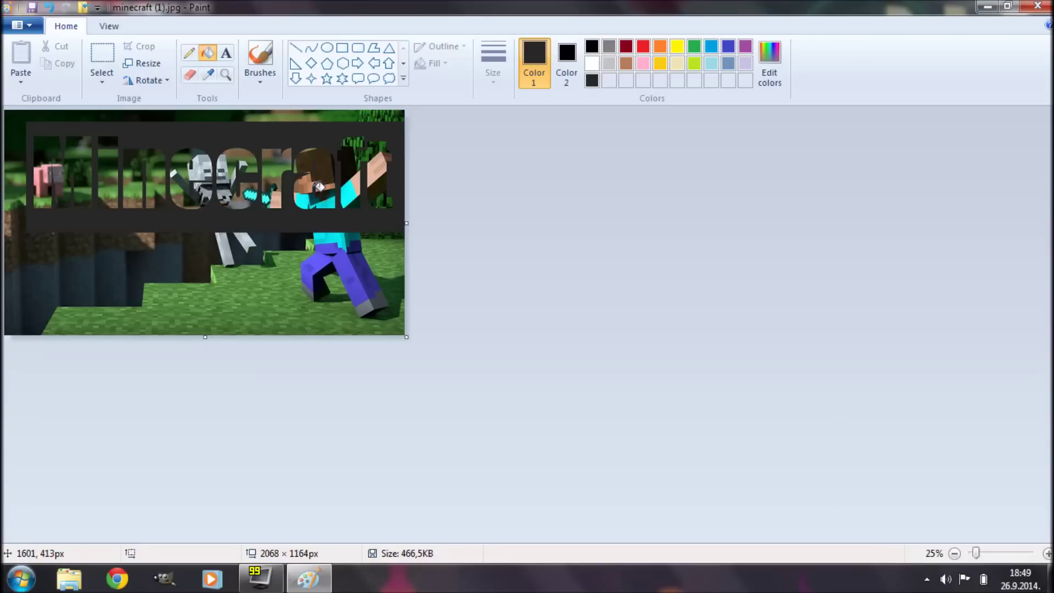
- Select the title band with transparent selection and drag it lower on the image
click(109, 57)
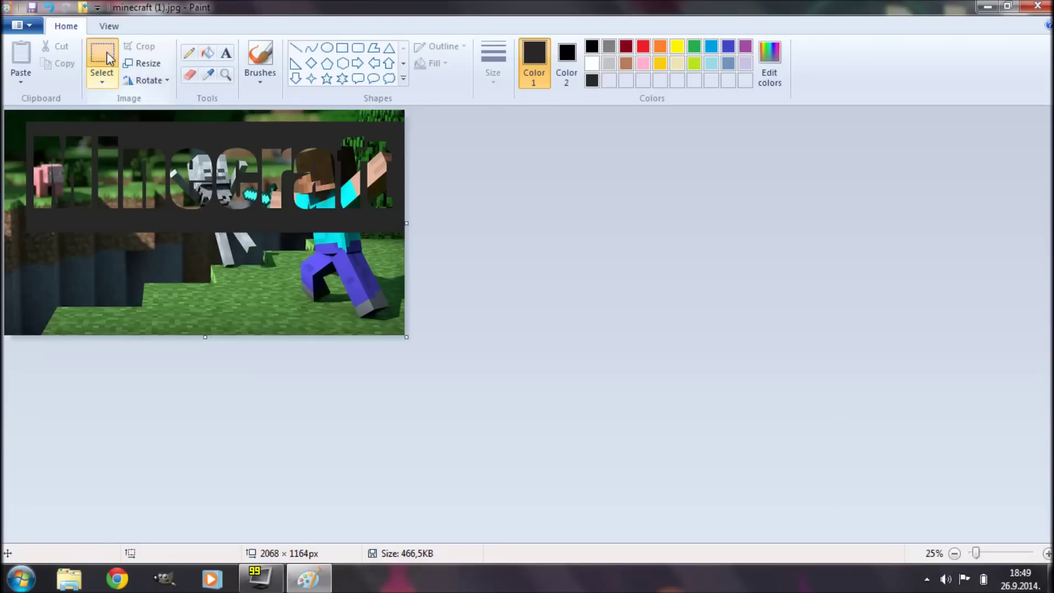
drag(28, 123, 109, 145)
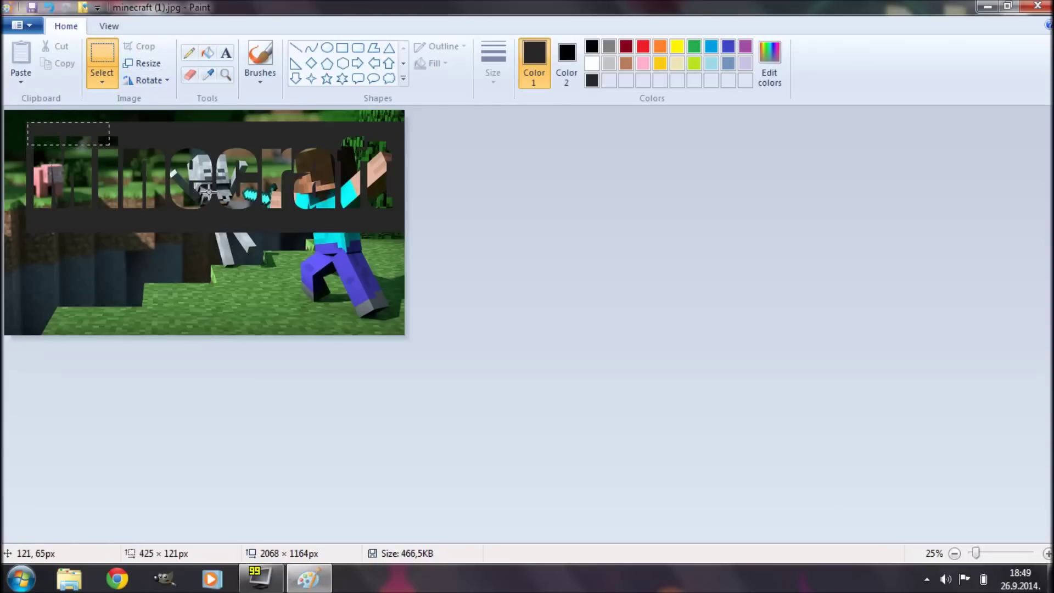
drag(207, 191, 396, 224)
drag(403, 226, 404, 227)
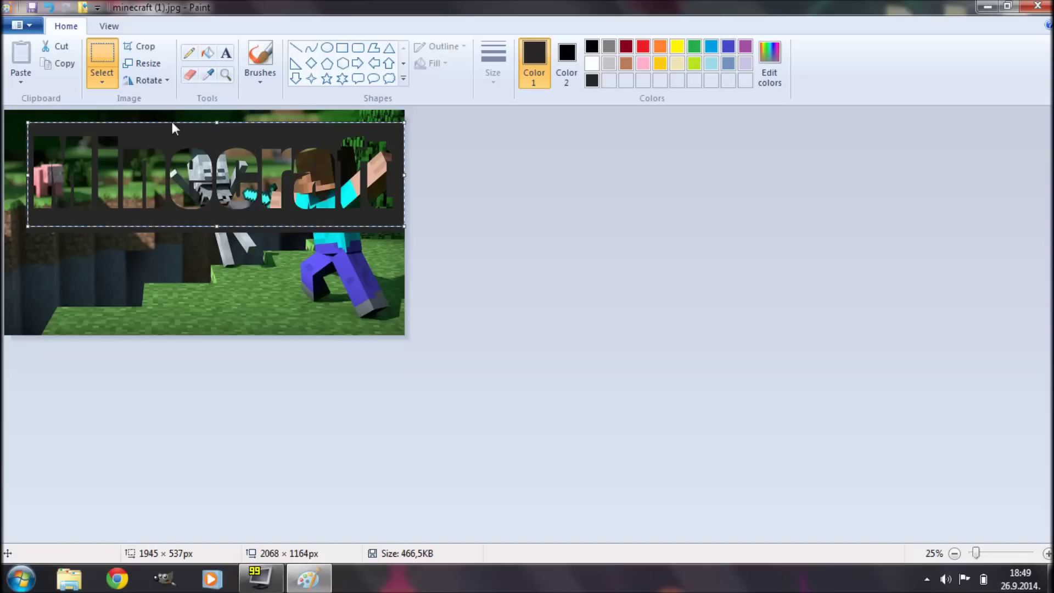
click(107, 81)
click(133, 219)
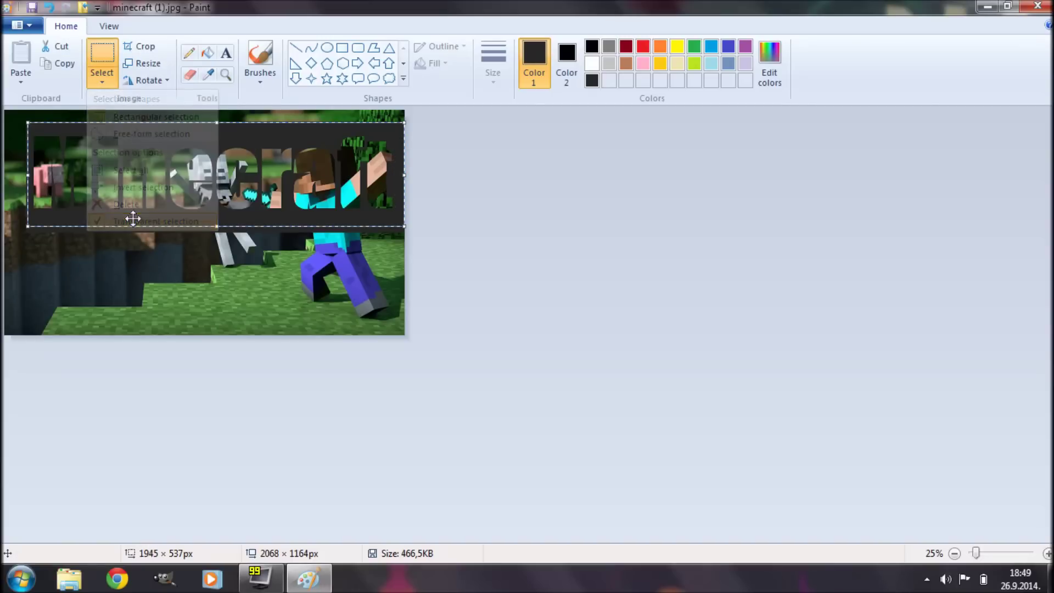
drag(185, 169, 174, 213)
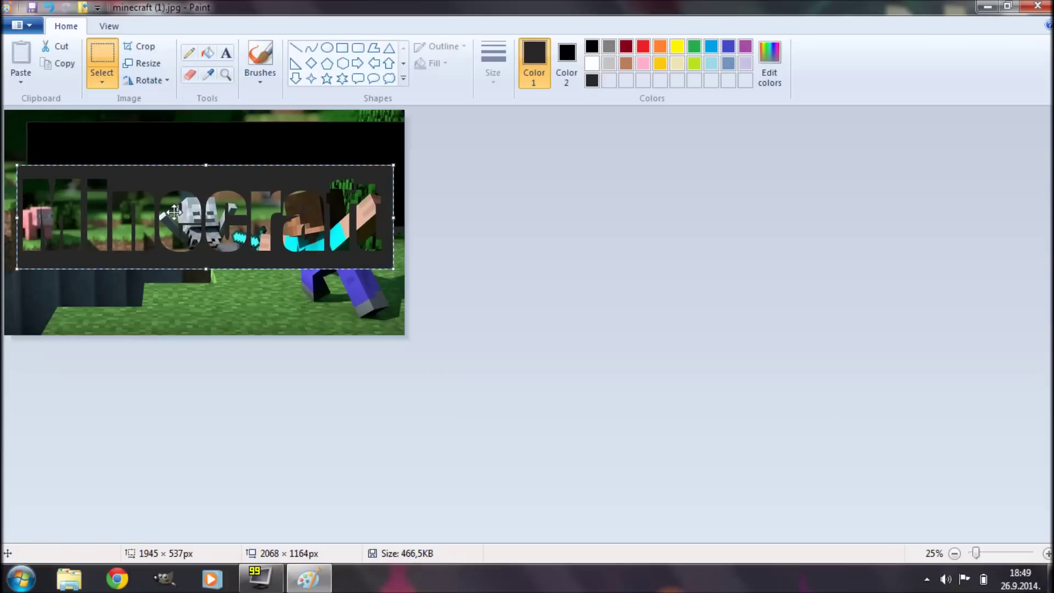
- Set the Rectangle tool to dark grey Color 2, no outline and solid colour fill
click(341, 51)
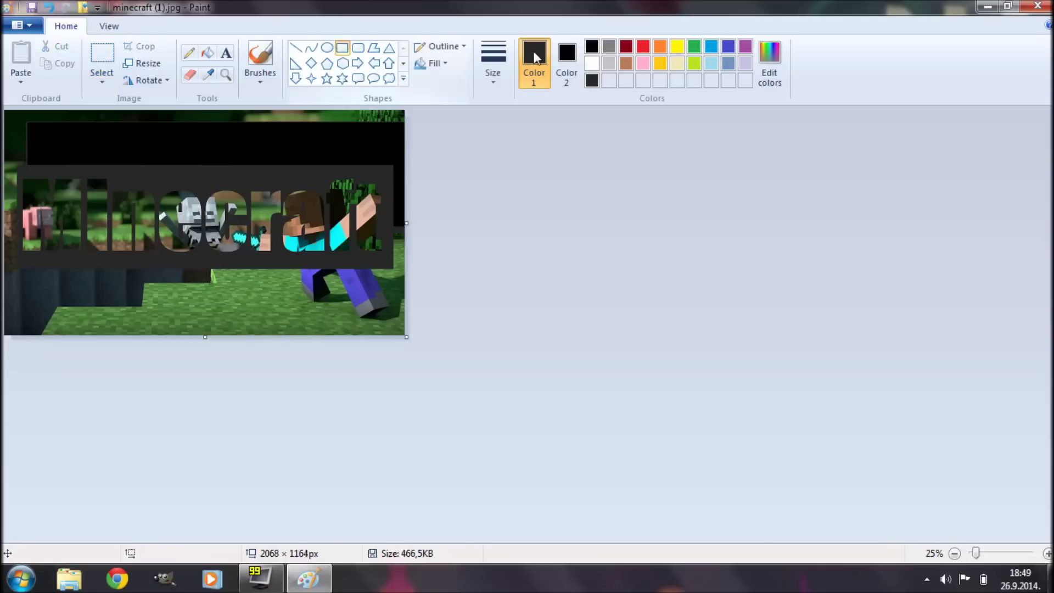
click(573, 60)
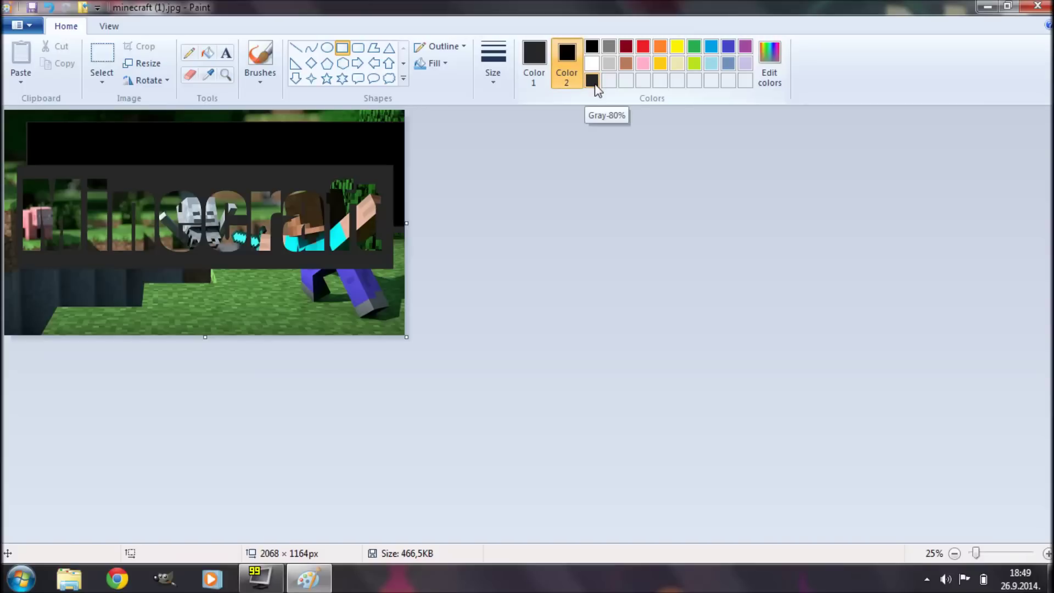
click(592, 82)
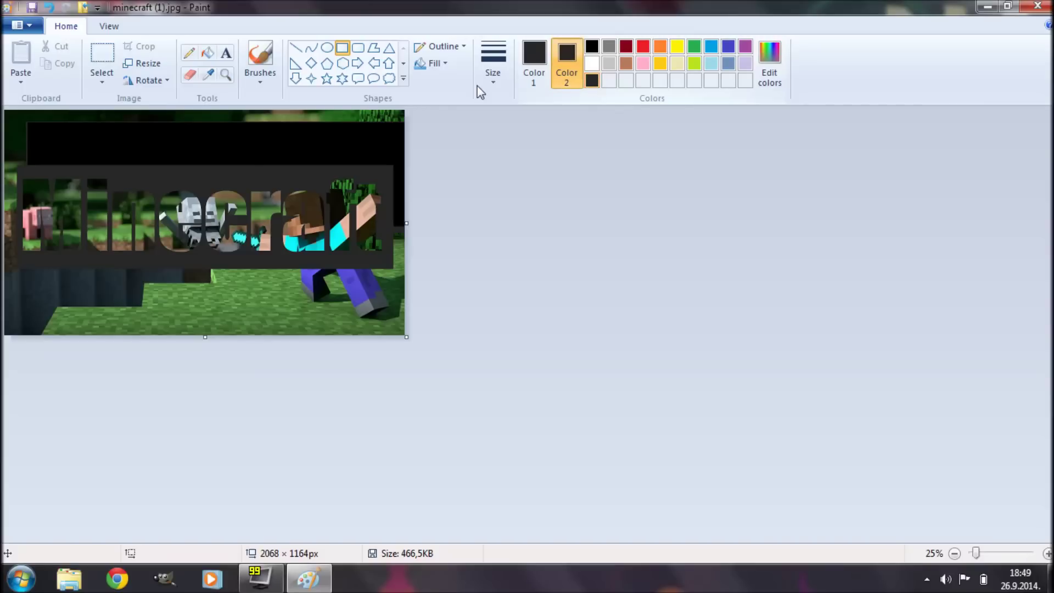
click(461, 47)
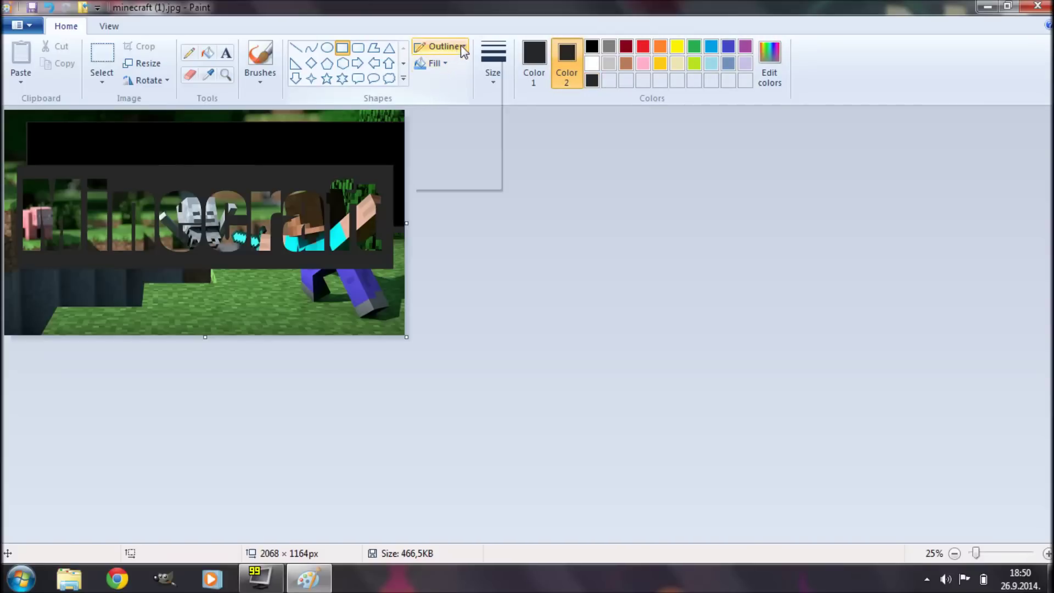
click(456, 66)
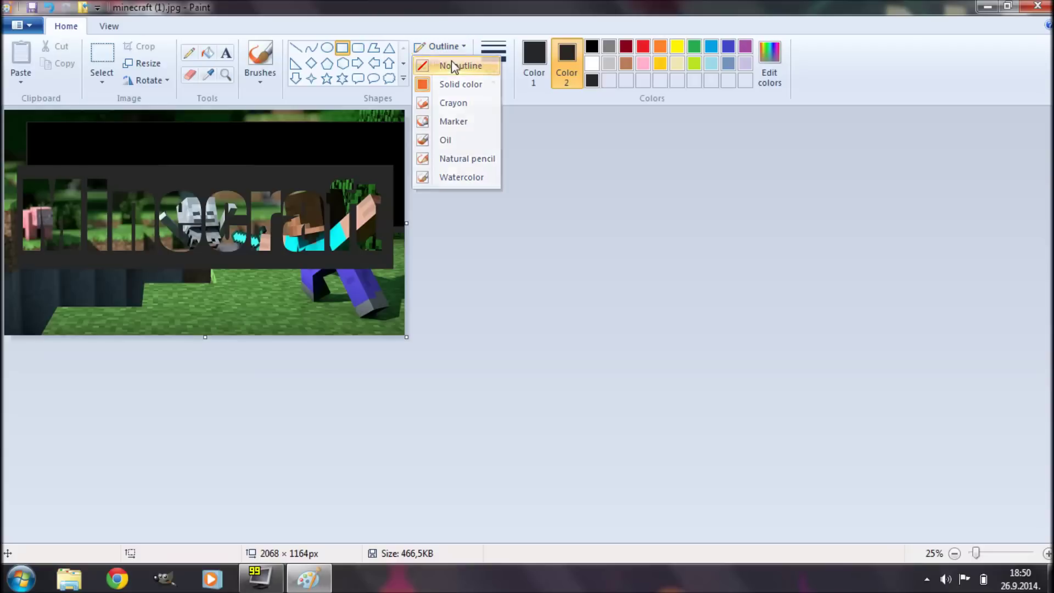
click(445, 64)
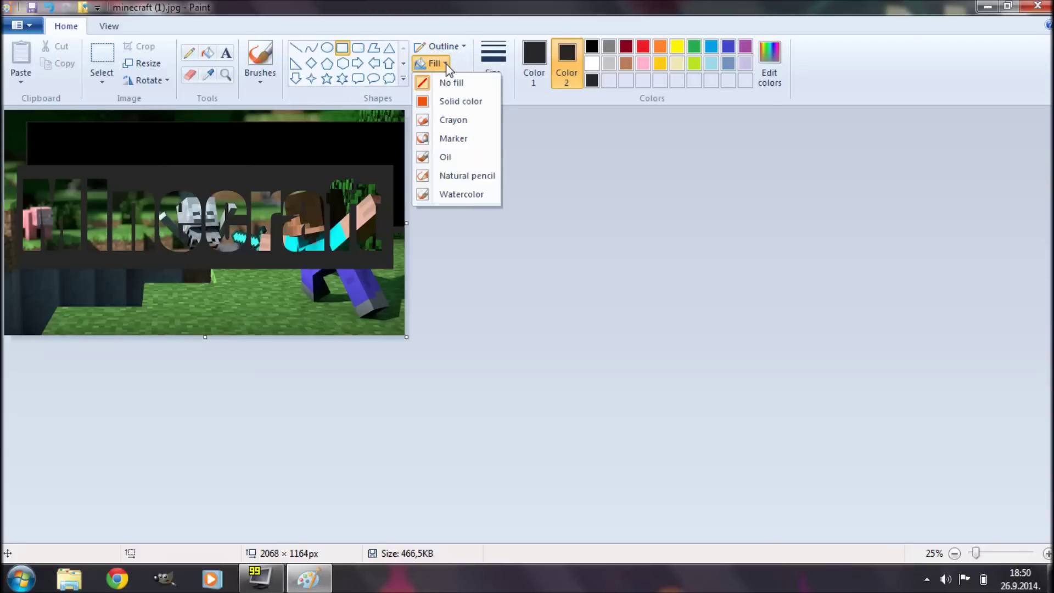
click(446, 101)
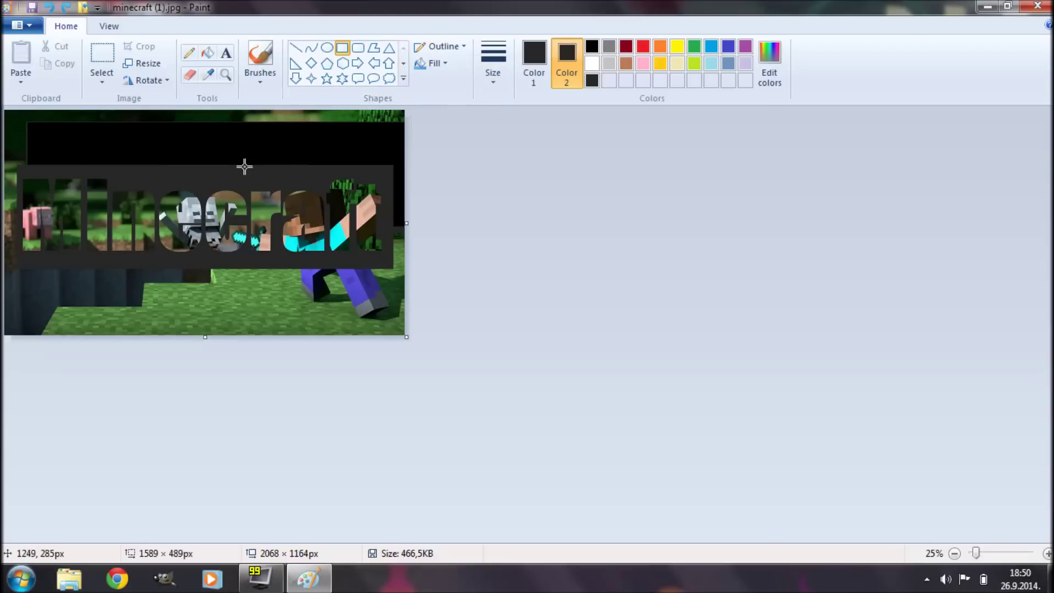
- Draw dark grey rectangles over the top, right edge, left edge and bottom scenery
drag(241, 165, 5, 100)
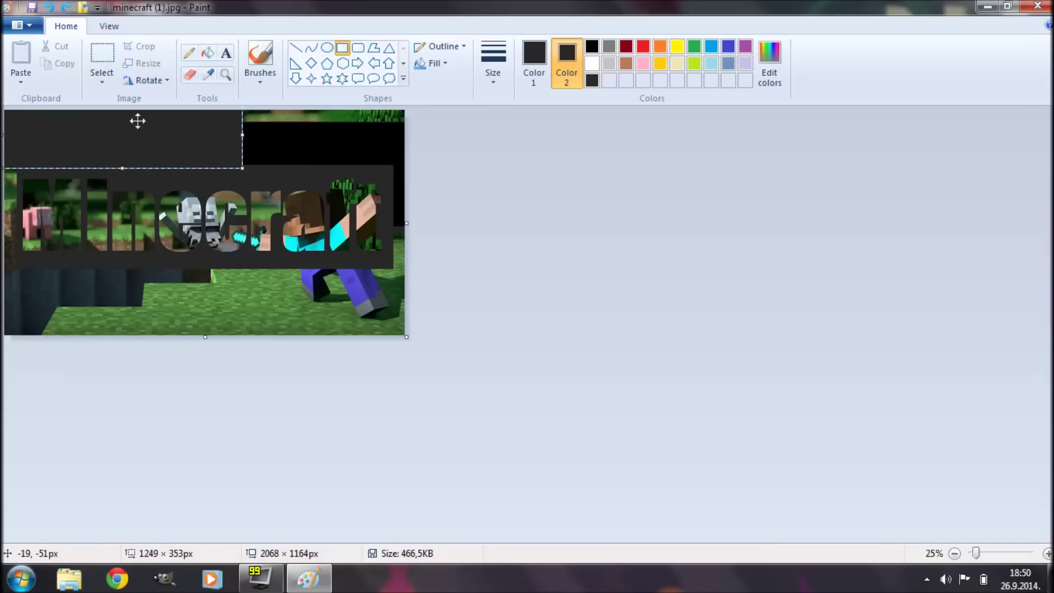
drag(243, 135, 453, 140)
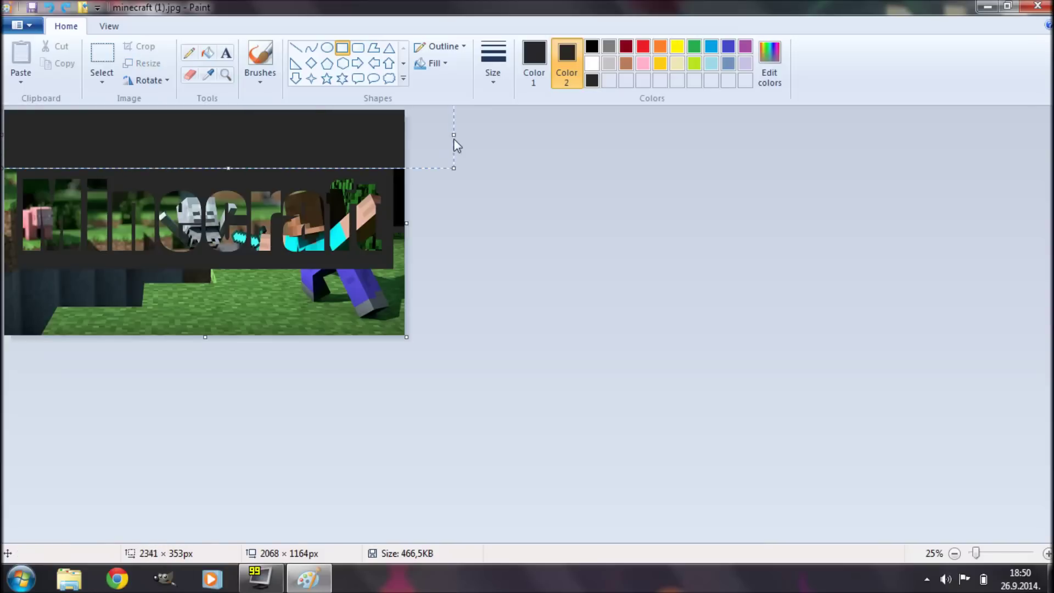
click(390, 165)
drag(395, 172, 422, 356)
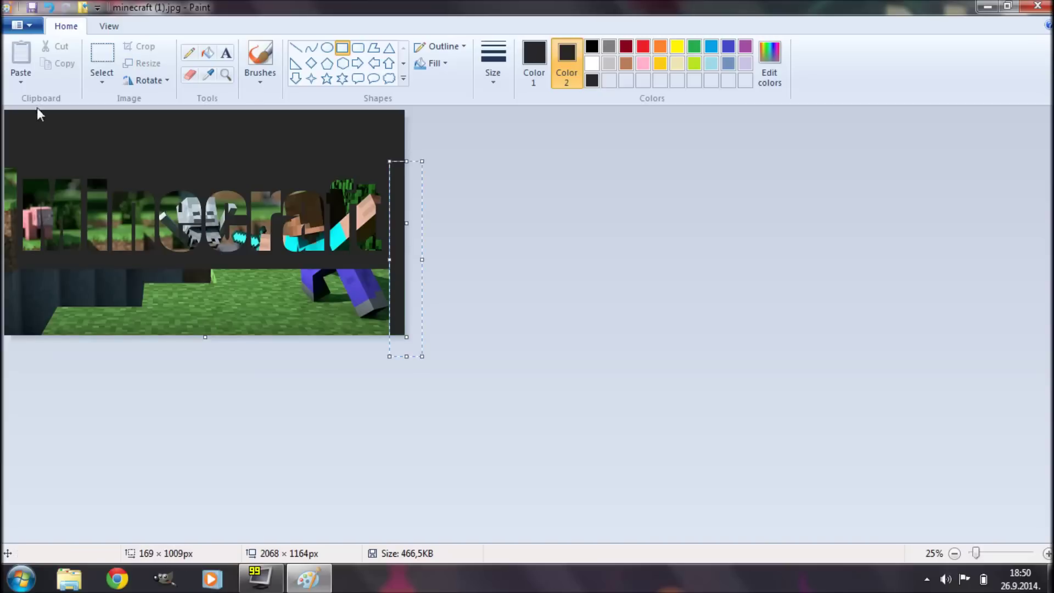
click(29, 142)
drag(18, 152, 3, 345)
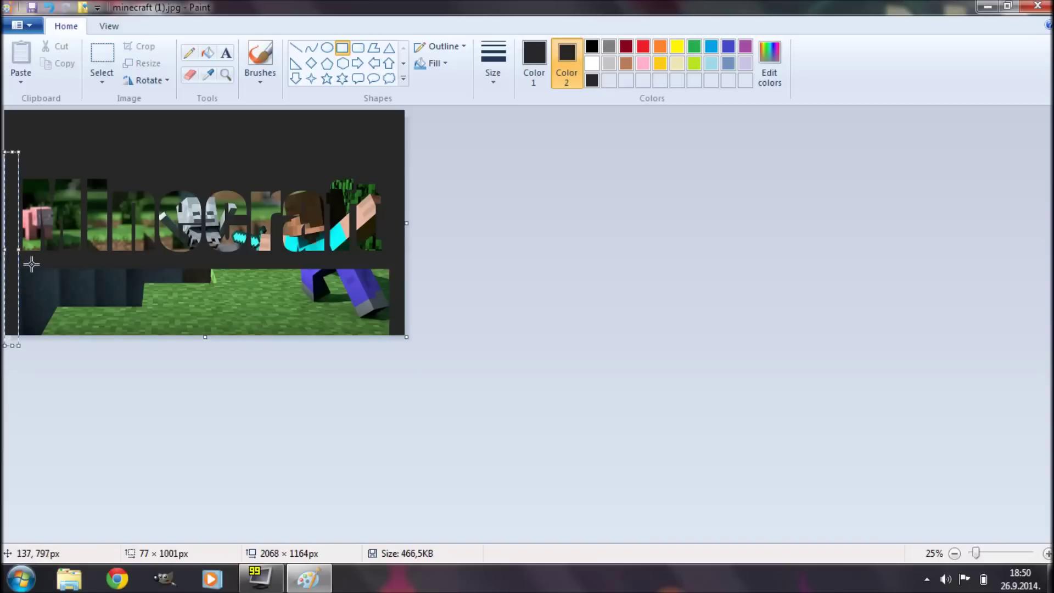
click(31, 265)
drag(14, 264, 438, 361)
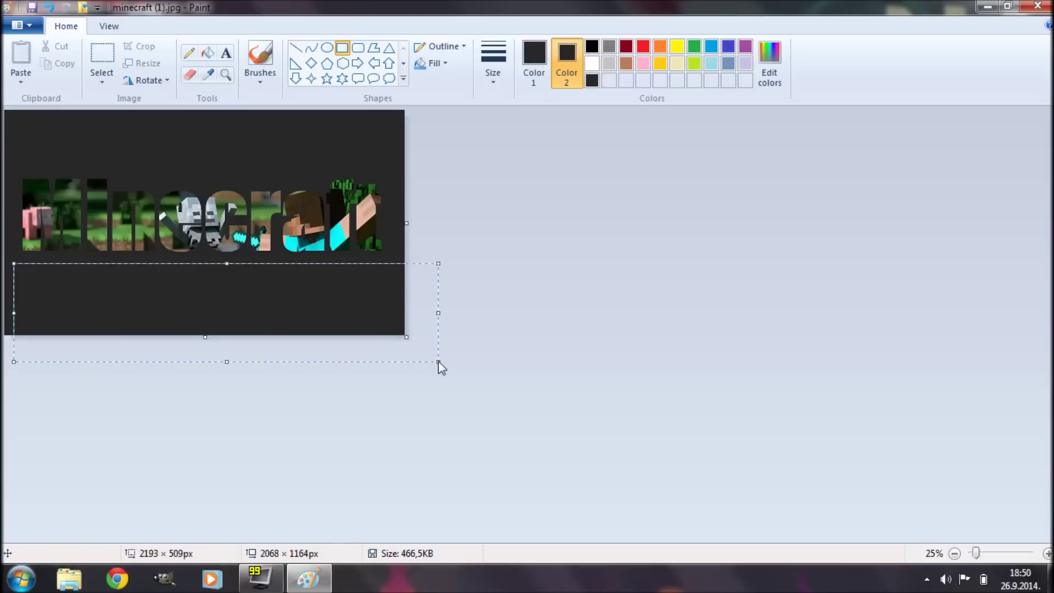
click(191, 53)
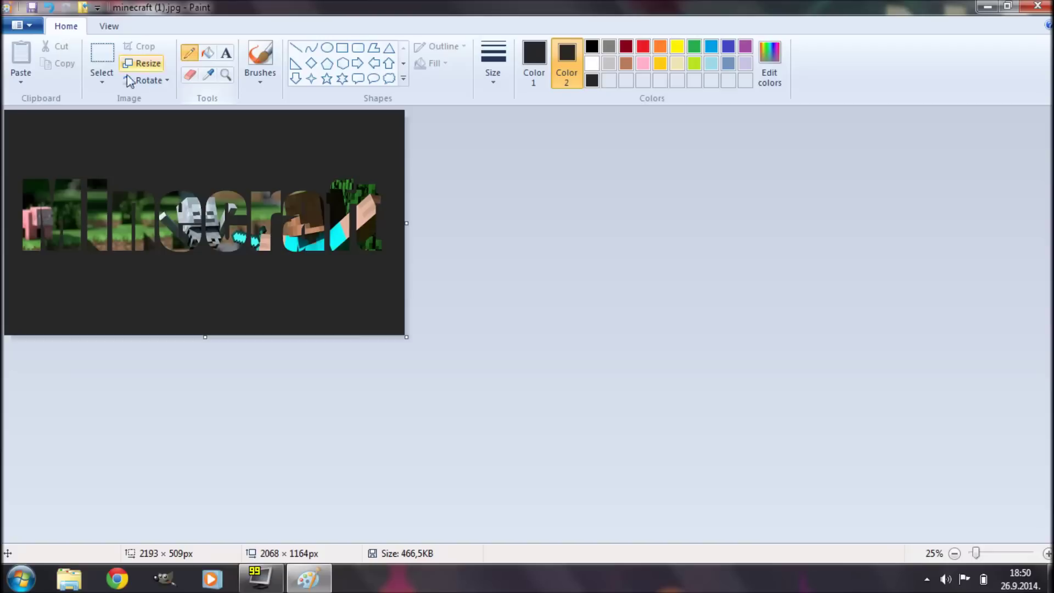
- Select all and resize the image by pixels to 1920 × 1080, keeping the aspect ratio
click(106, 85)
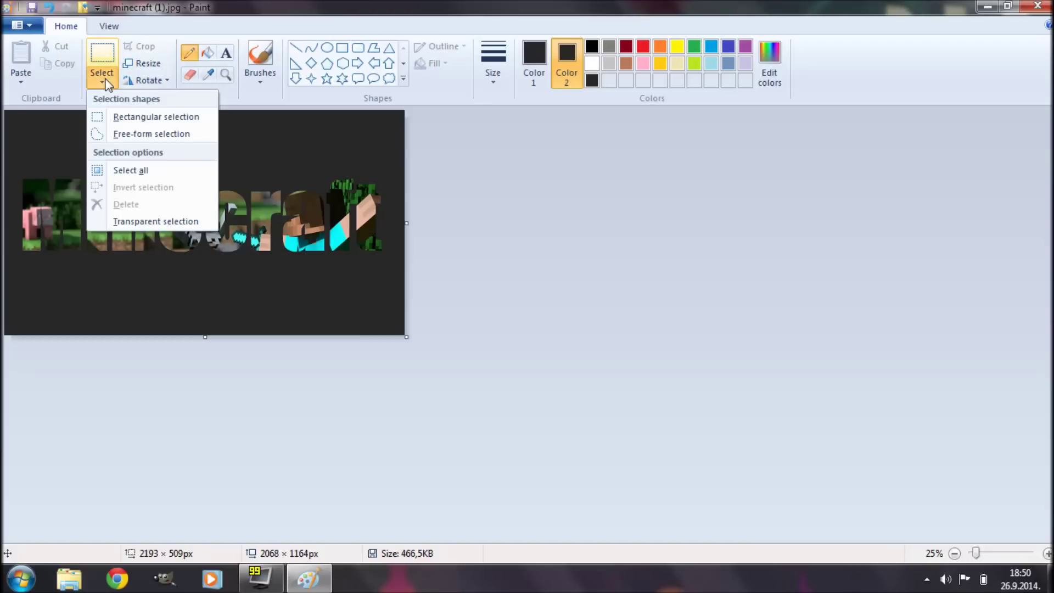
click(115, 170)
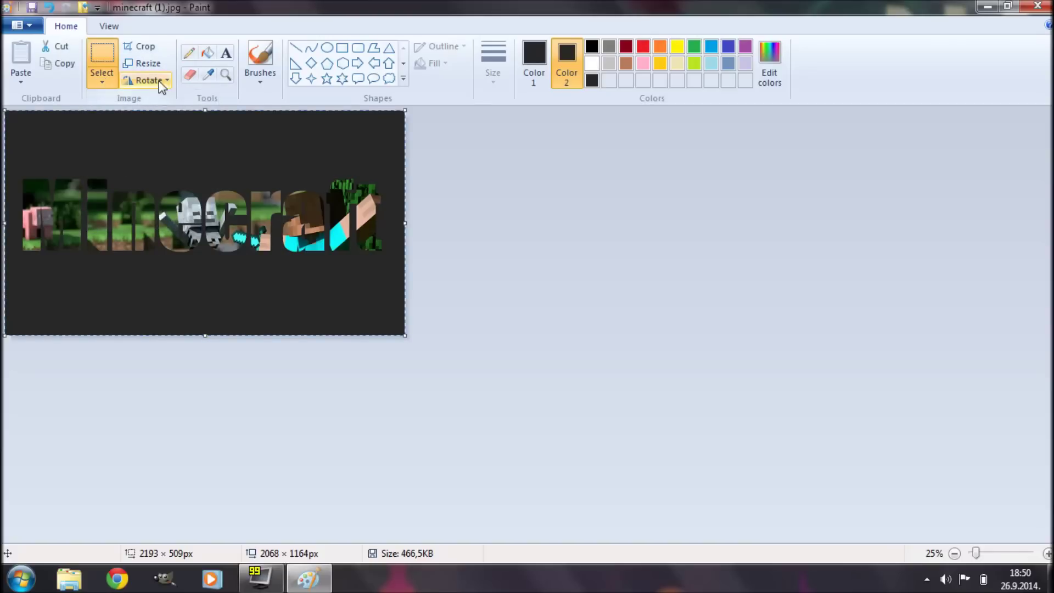
click(156, 64)
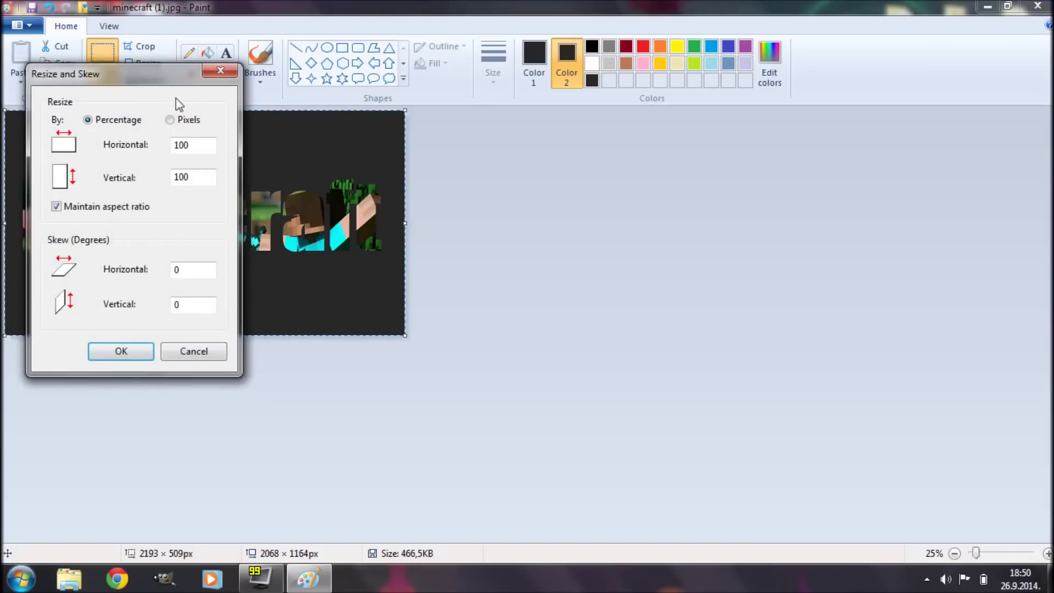
click(169, 119)
double_click(194, 144)
text(1920)
key(Tab)
click(121, 353)
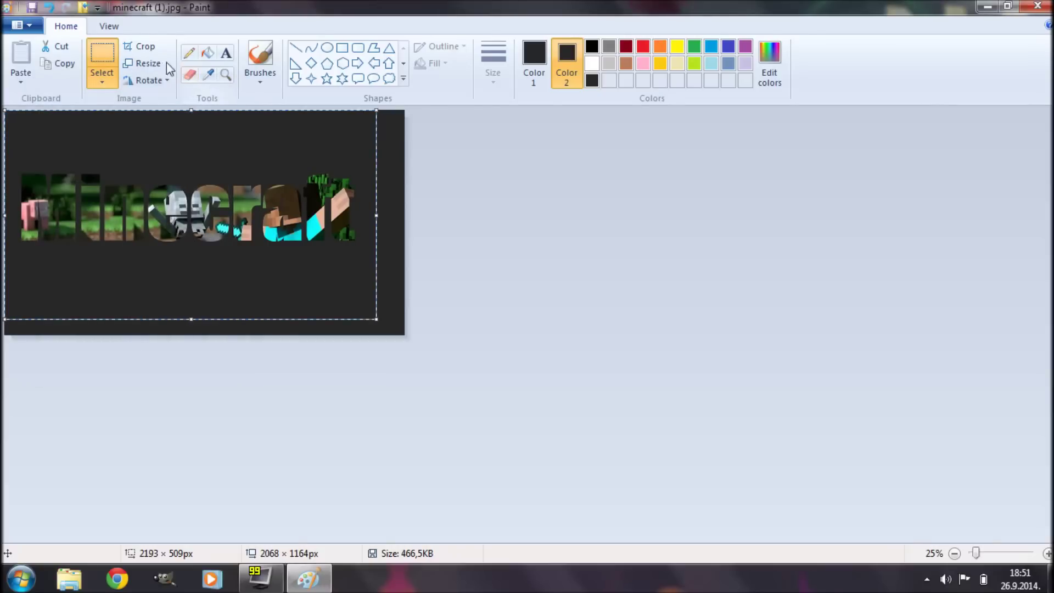
- Crop the canvas to the 1920×1080 selection and zoom to 50% to check the Minecraft letters
click(143, 45)
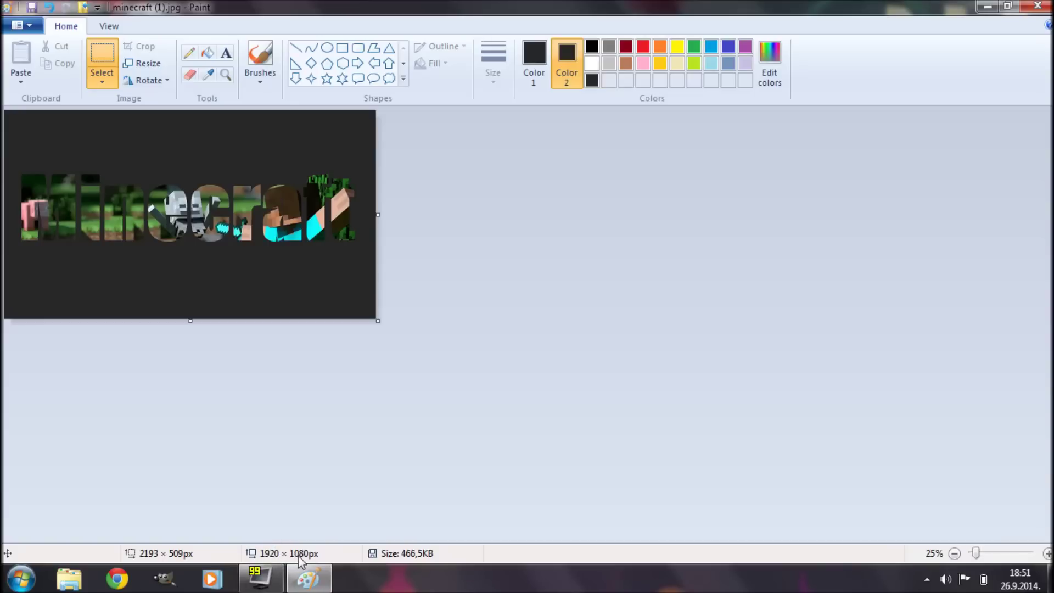
click(1047, 553)
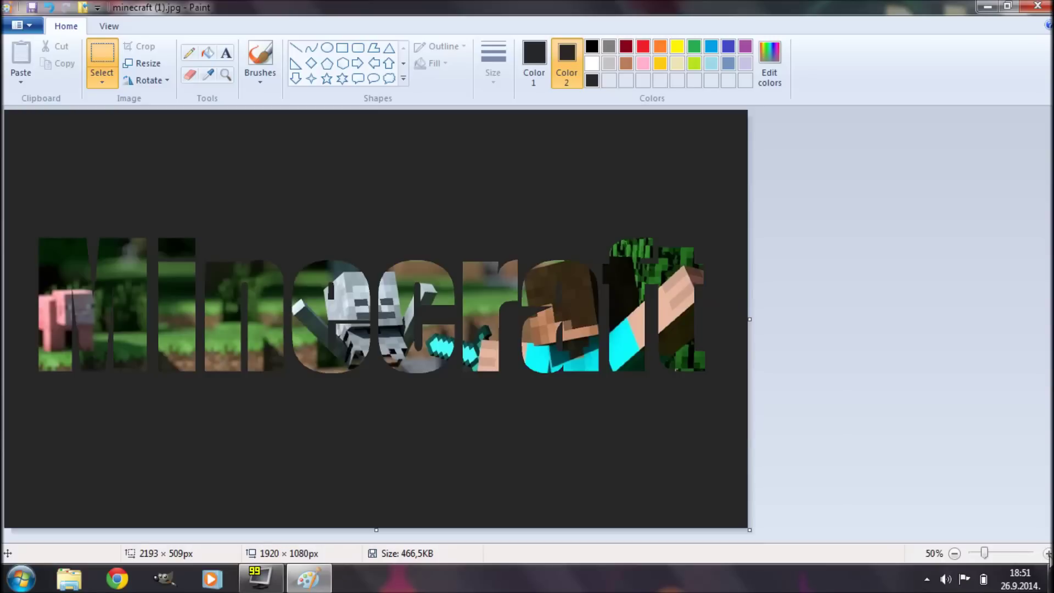